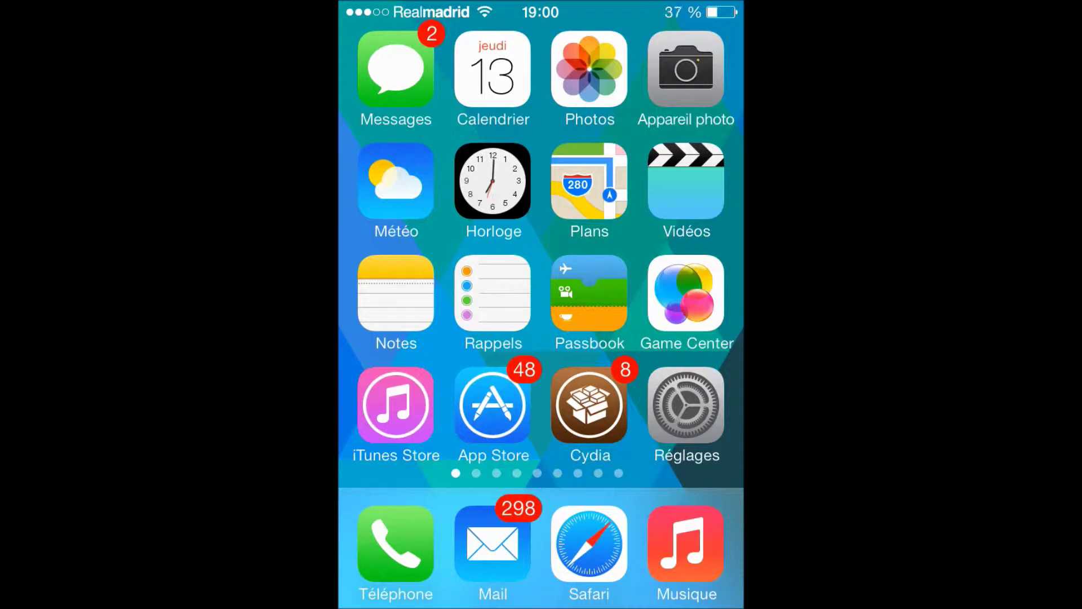
# Review MiniPlayer's Quick Tips page, then return to the installed tweaks list.
pyautogui.click(685, 404)
pyautogui.click(389, 53)
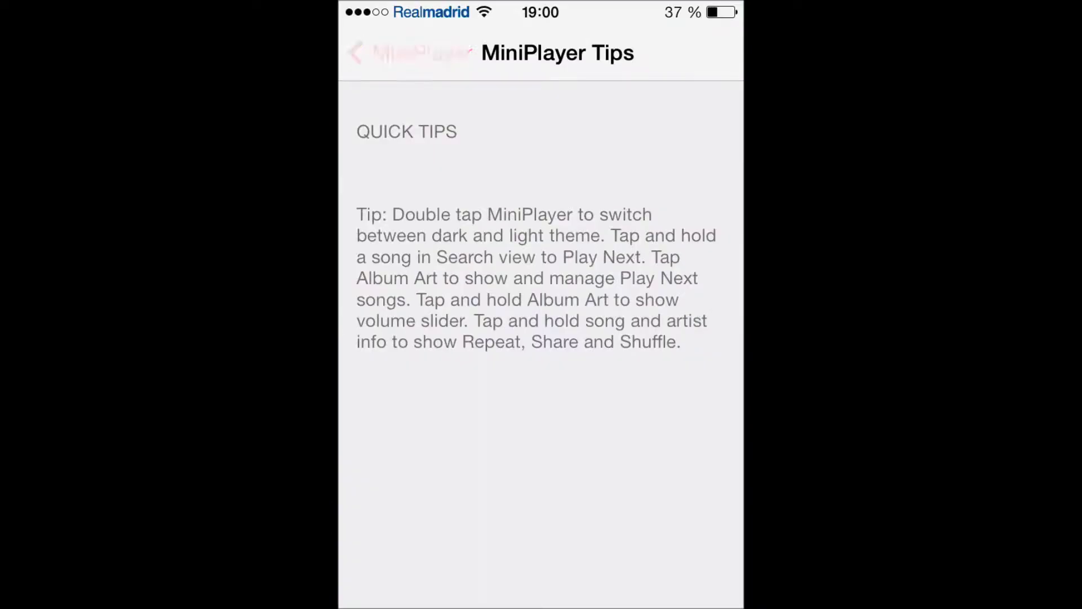
pyautogui.scroll(3, 542, 338)
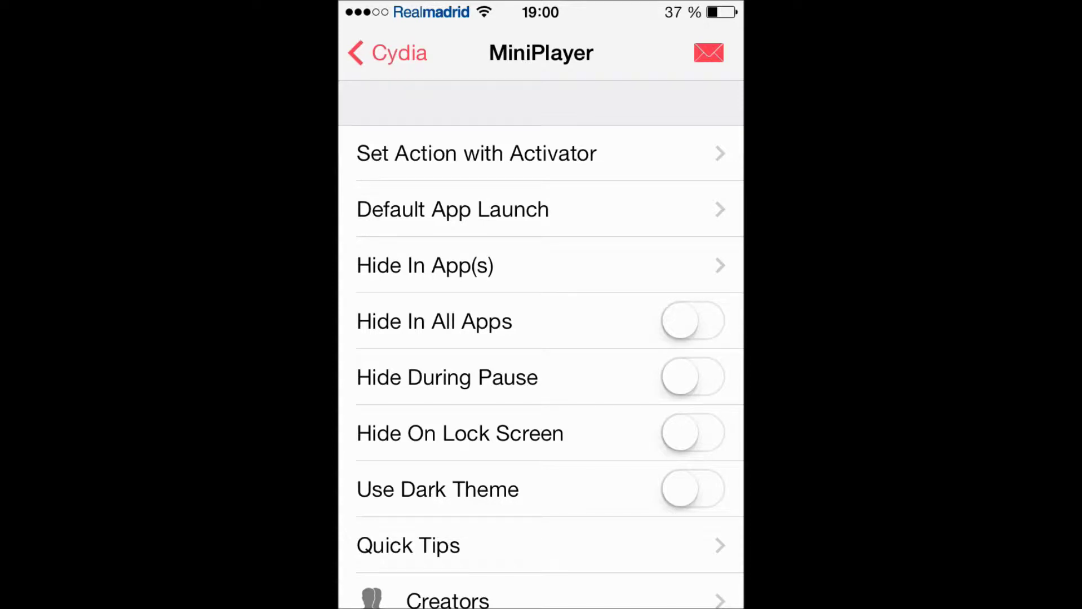
pyautogui.scroll(-2, 541, 338)
pyautogui.click(388, 52)
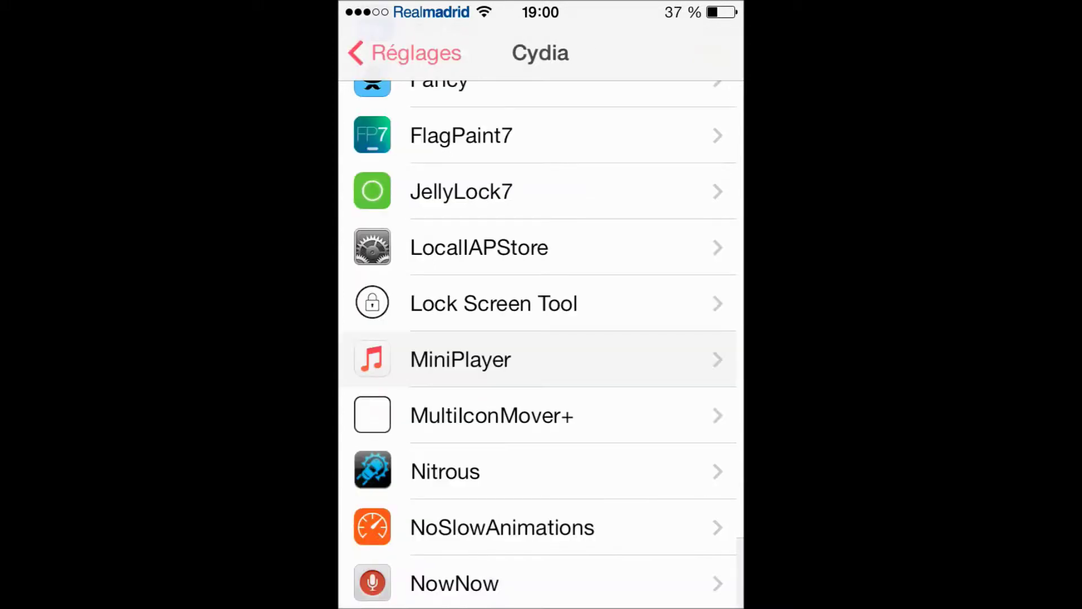
# Check MiniPlayer's Activator gesture, then open its Hide In App(s) list.
pyautogui.click(462, 359)
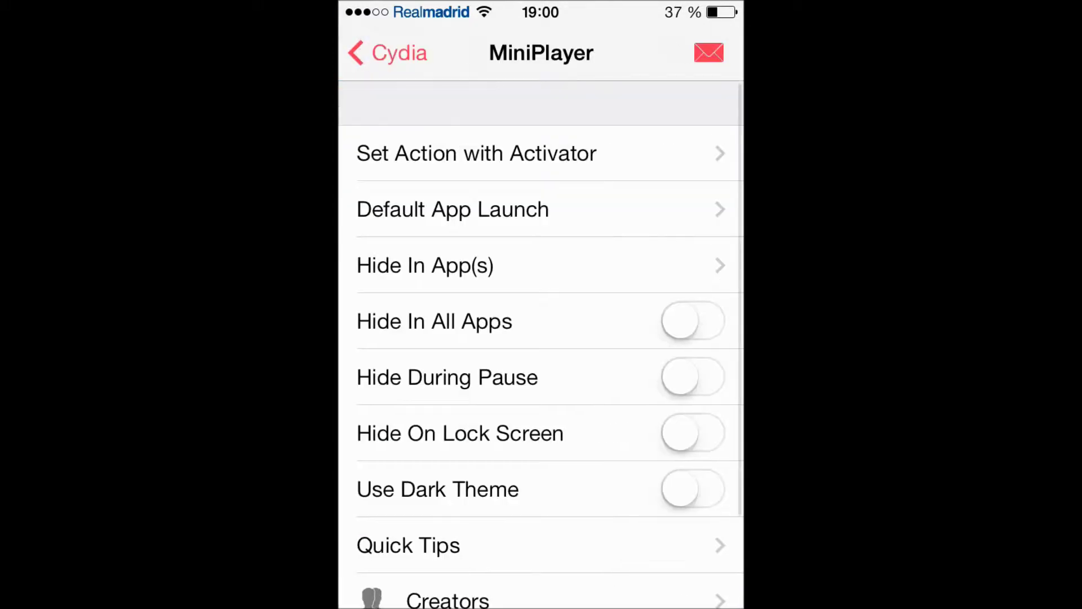
pyautogui.click(476, 153)
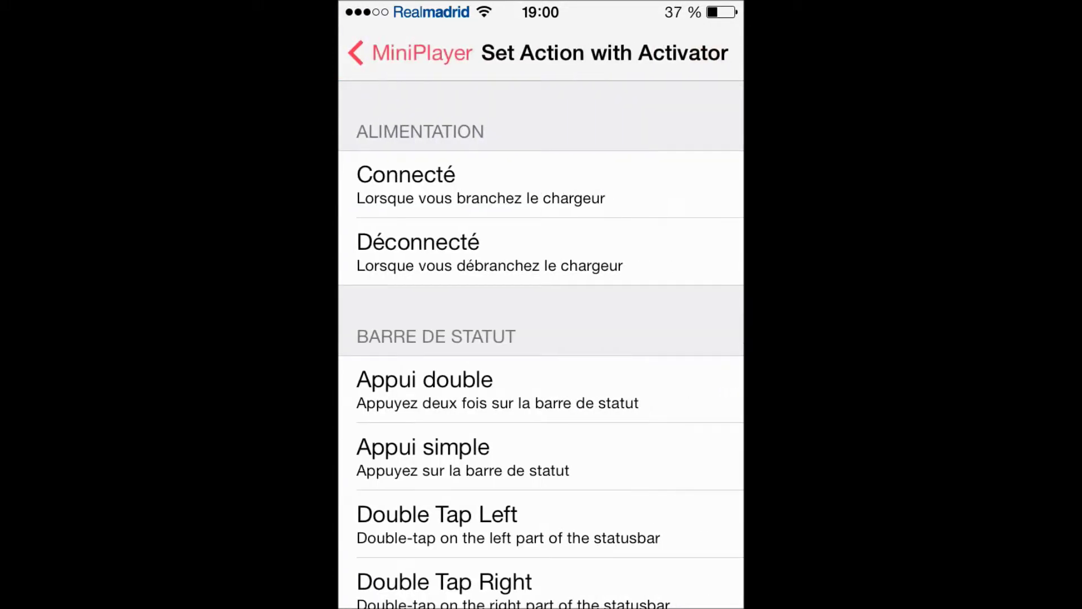
pyautogui.scroll(-8, 542, 338)
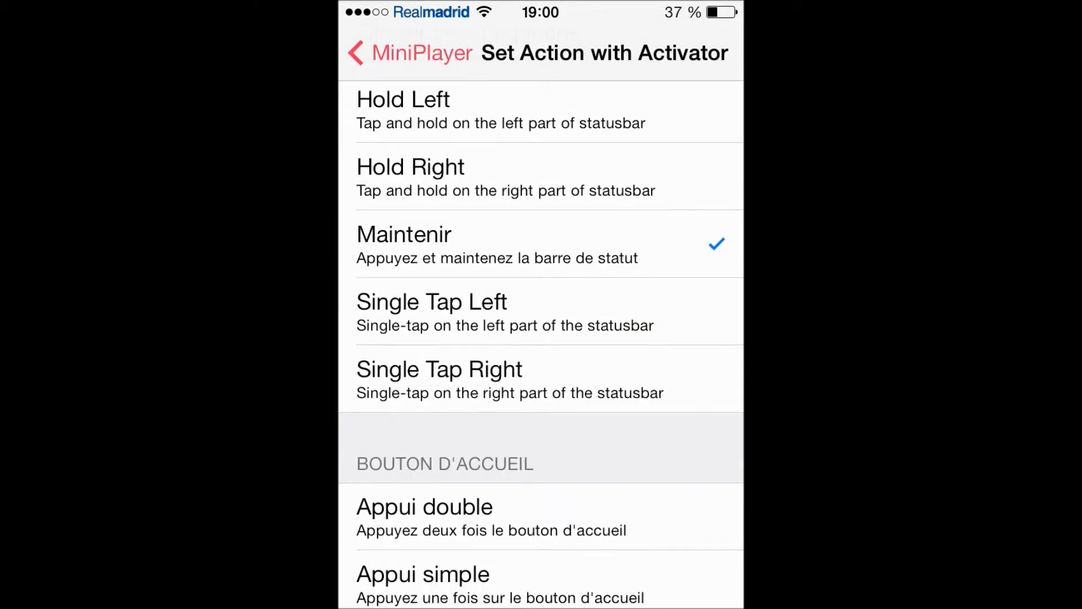
pyautogui.click(356, 53)
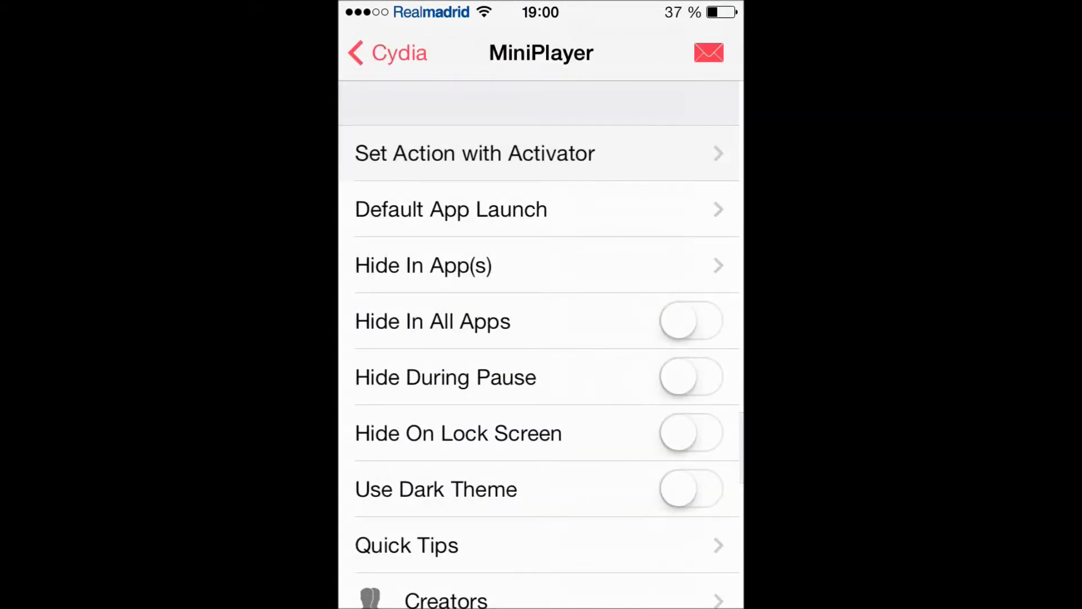
pyautogui.scroll(-1, 542, 338)
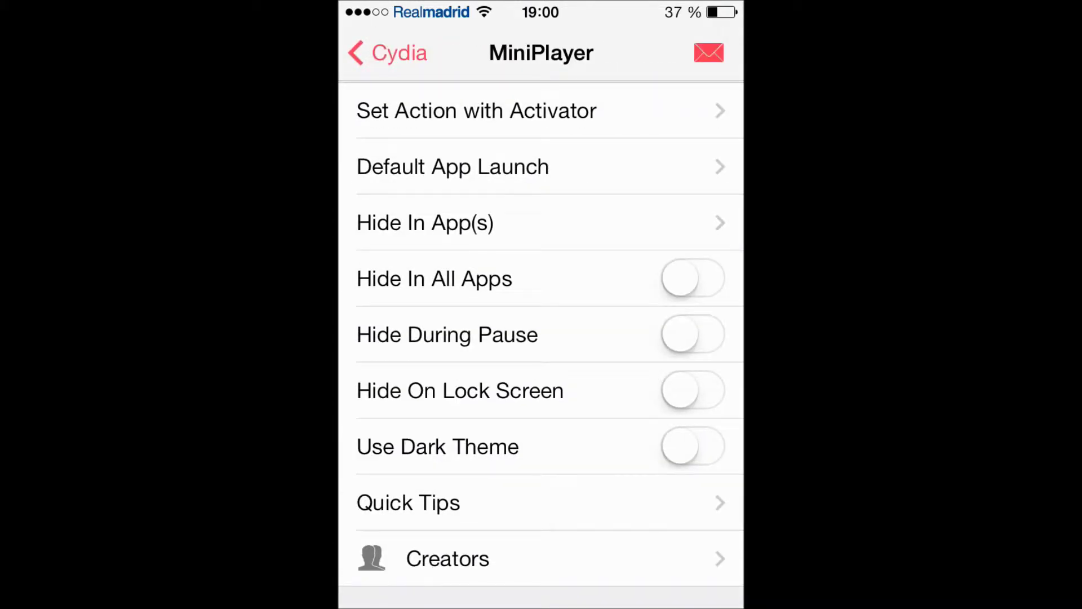
pyautogui.click(542, 223)
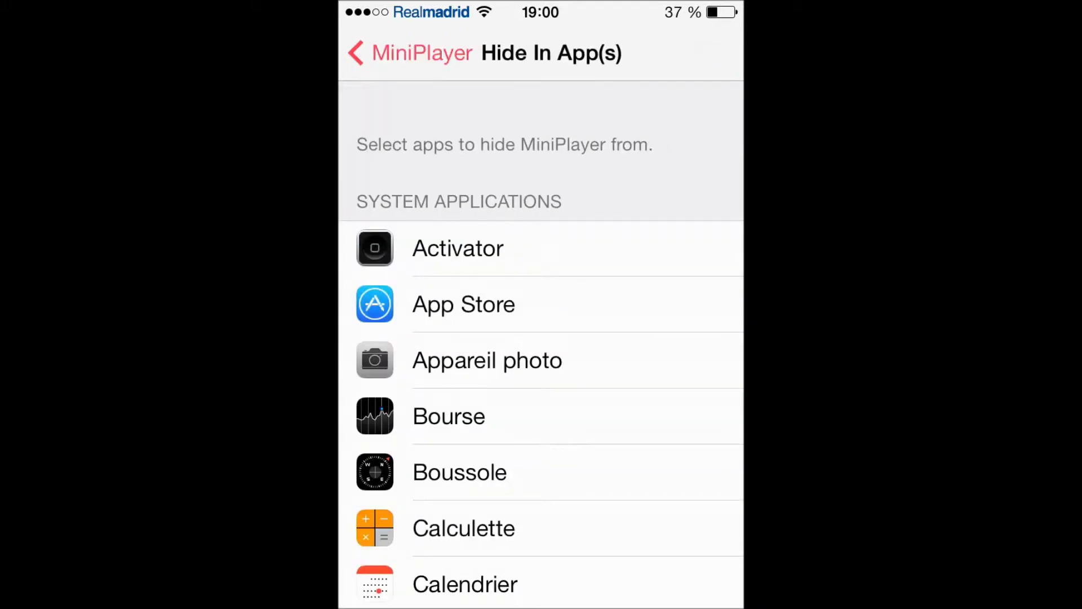
pyautogui.scroll(-5, 542, 339)
pyautogui.click(541, 303)
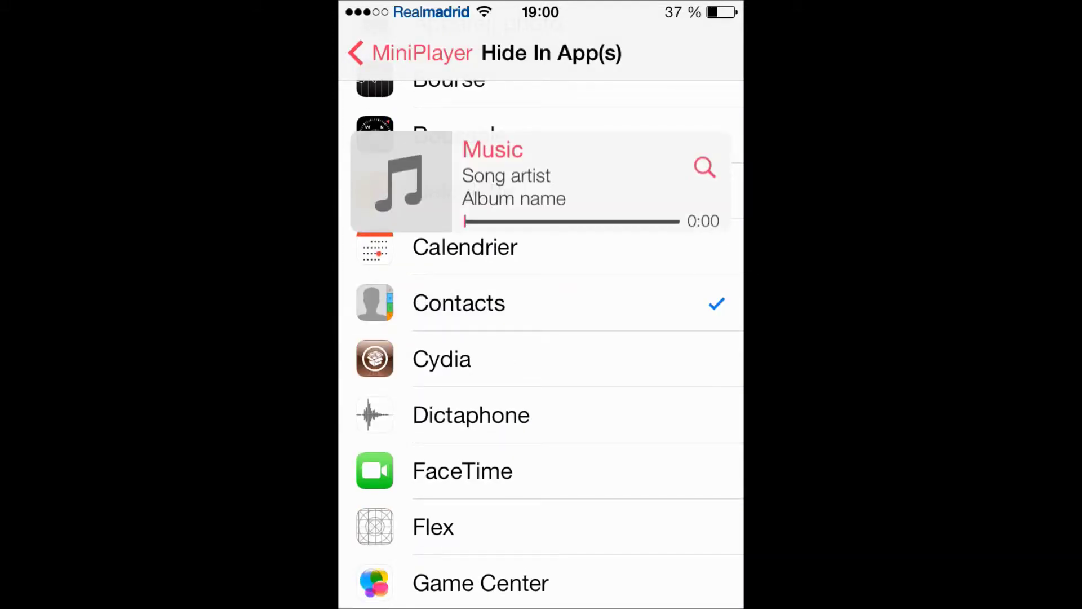
pyautogui.click(541, 303)
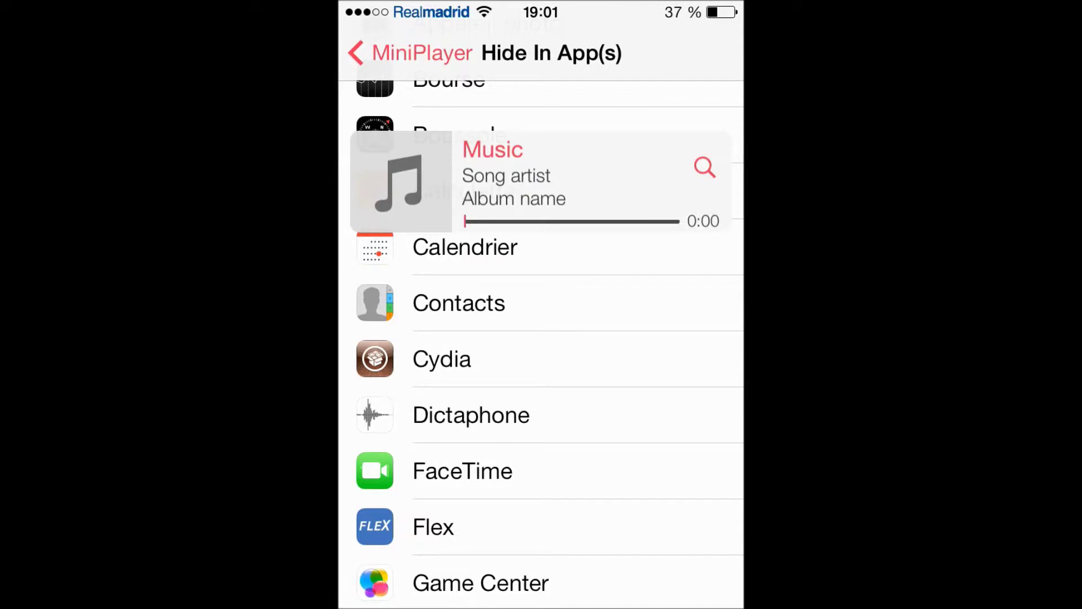
pyautogui.click(397, 52)
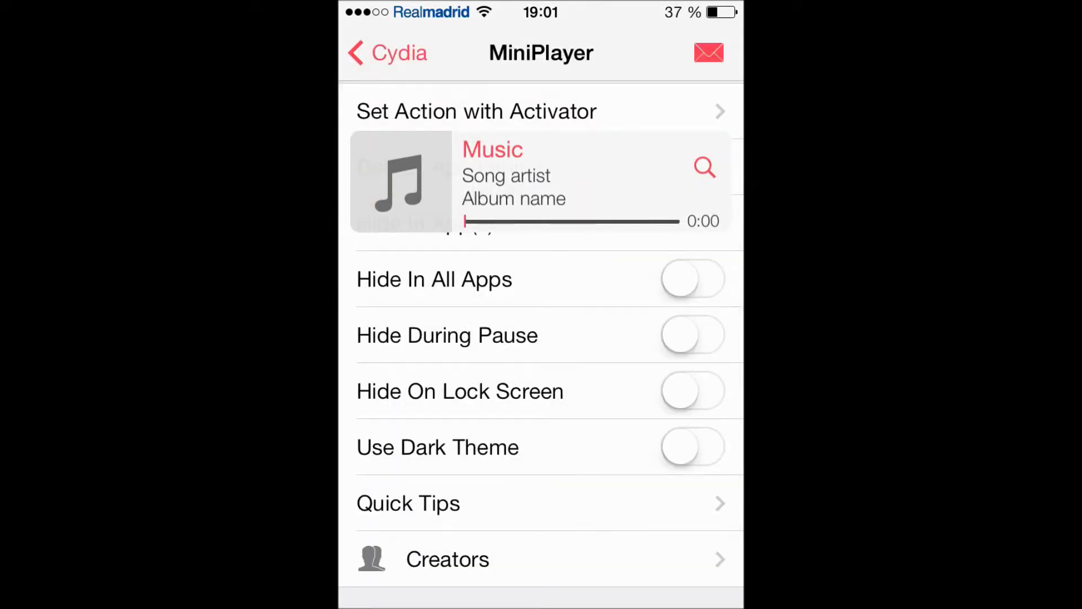
pyautogui.scroll(-2, 542, 338)
pyautogui.scroll(1, 541, 339)
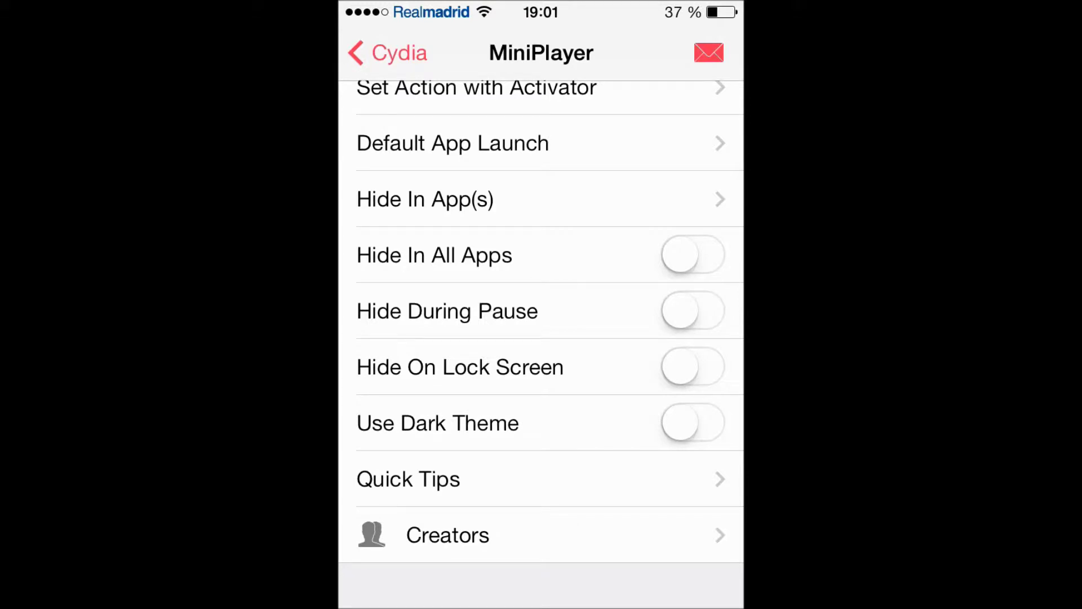
pyautogui.click(425, 199)
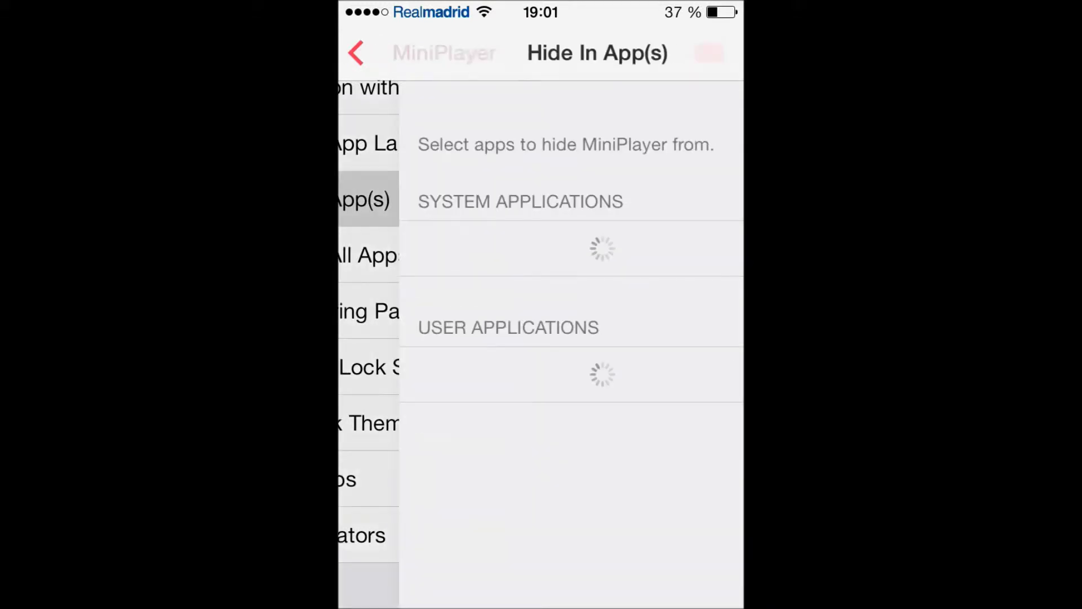
pyautogui.click(409, 53)
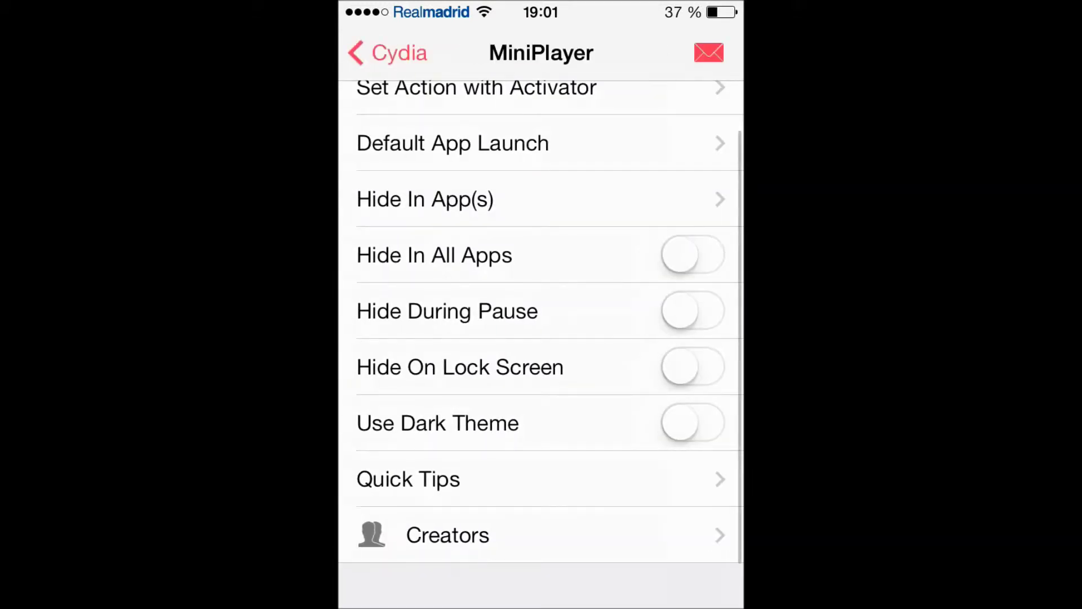
pyautogui.scroll(-2, 541, 338)
pyautogui.scroll(-1, 541, 338)
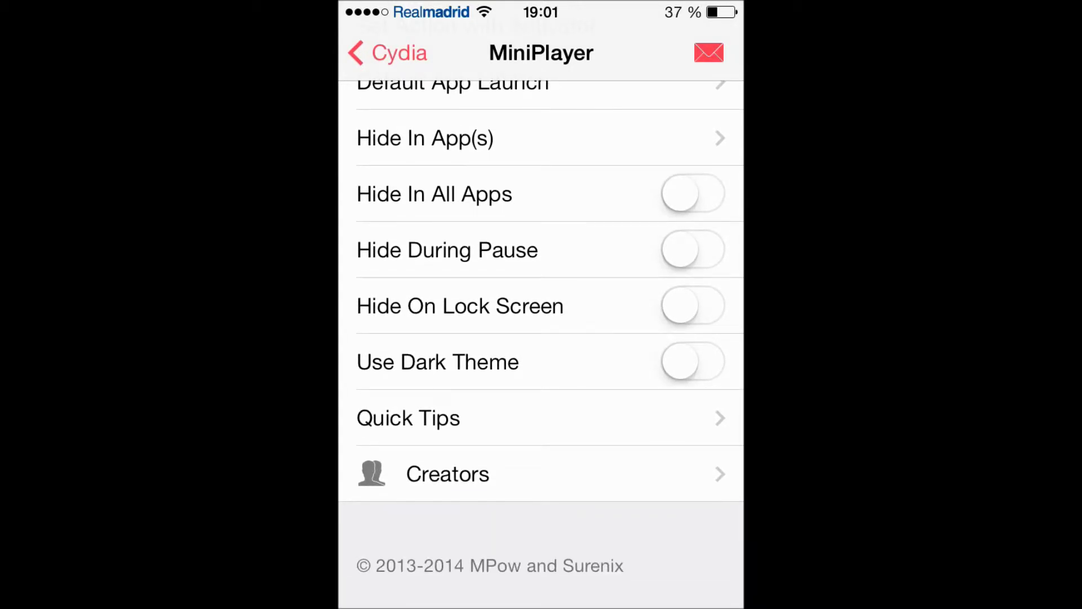
pyautogui.scroll(-1, 541, 338)
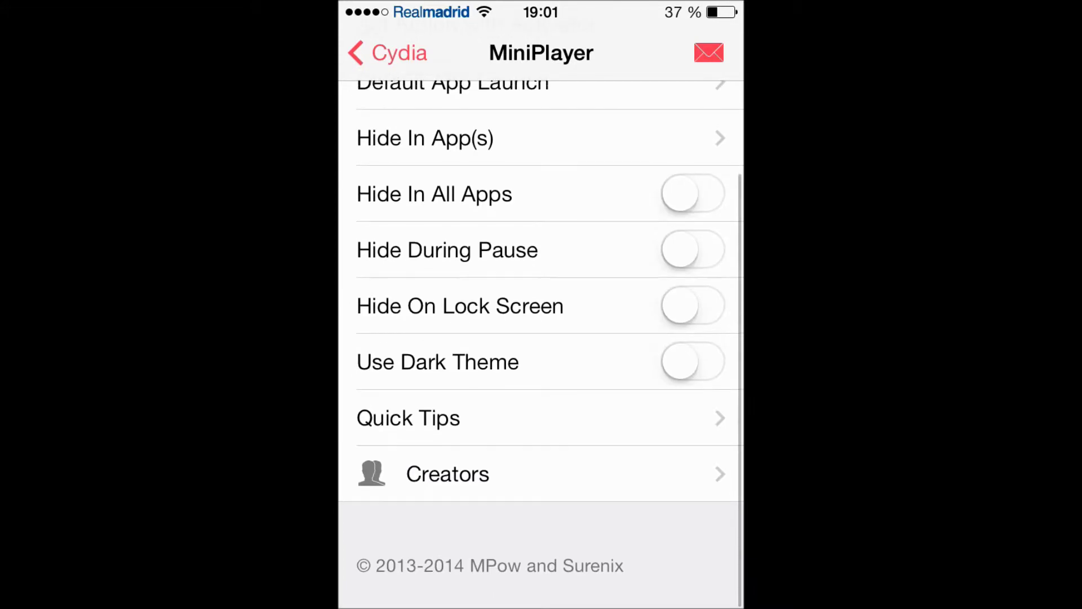
pyautogui.click(409, 419)
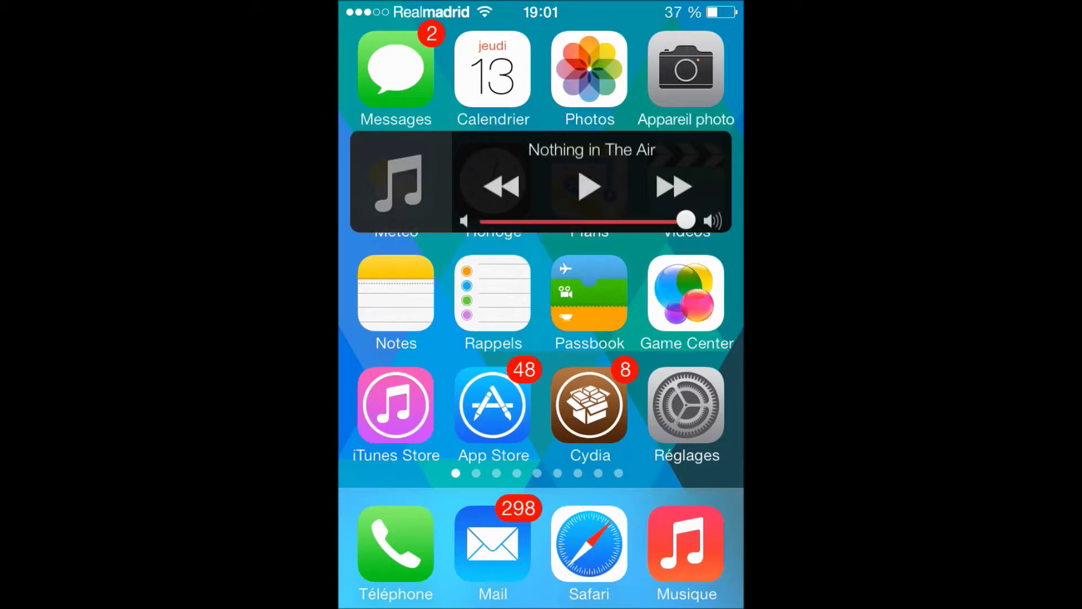
# Lower the MiniPlayer volume, then restore it to maximum.
pyautogui.moveTo(686, 219)
pyautogui.mouseDown()
pyautogui.moveTo(587, 220)
pyautogui.moveTo(686, 220)
pyautogui.mouseUp()
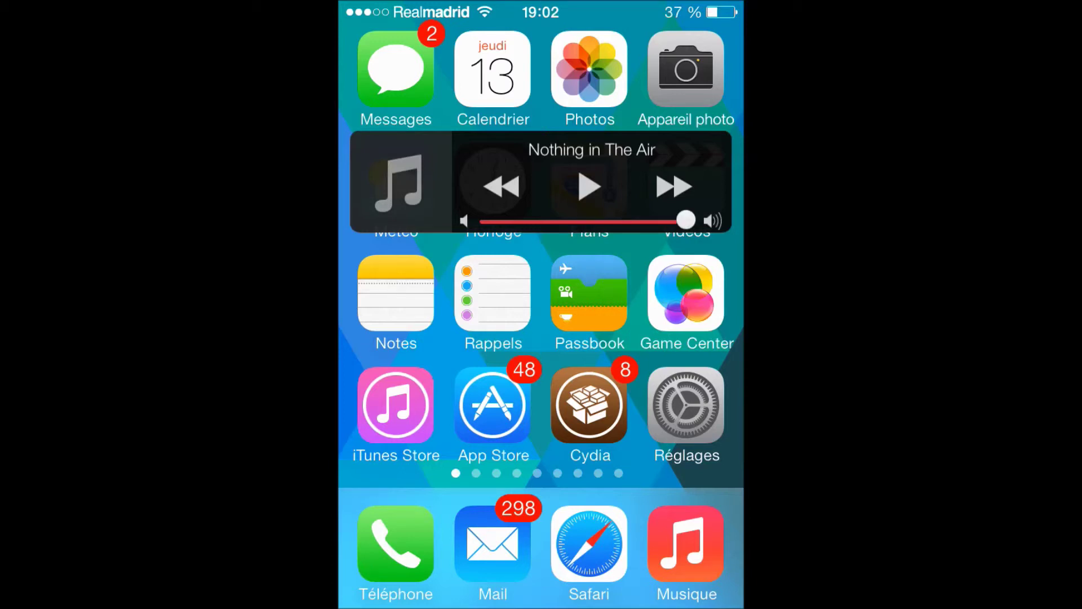